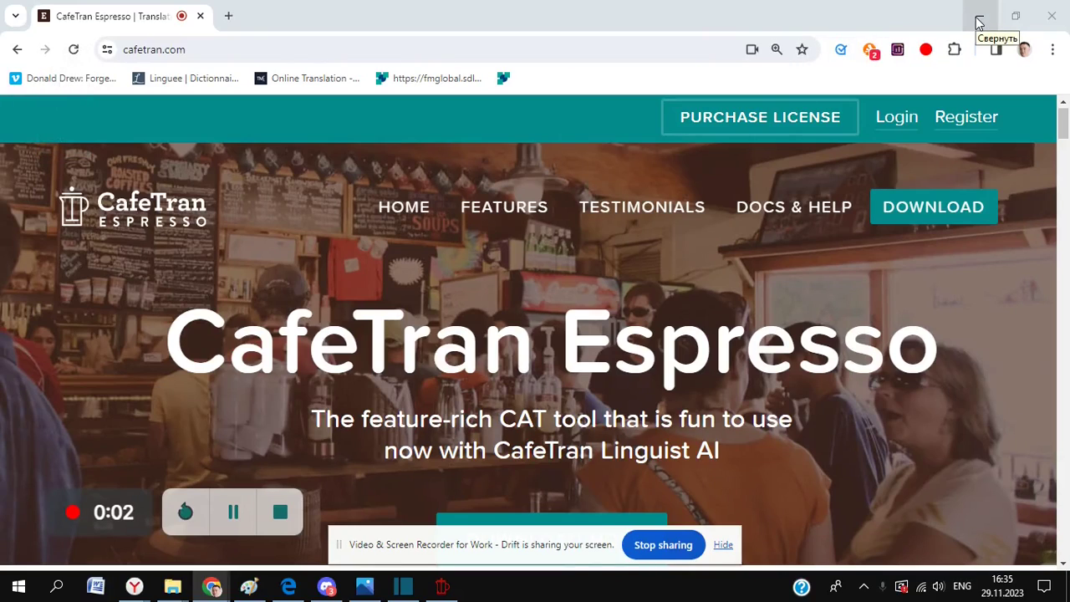
Minimize Chrome to bring the CafeTran Espresso dashboard into view
{"action": "left_click", "coordinate": [980, 24]}
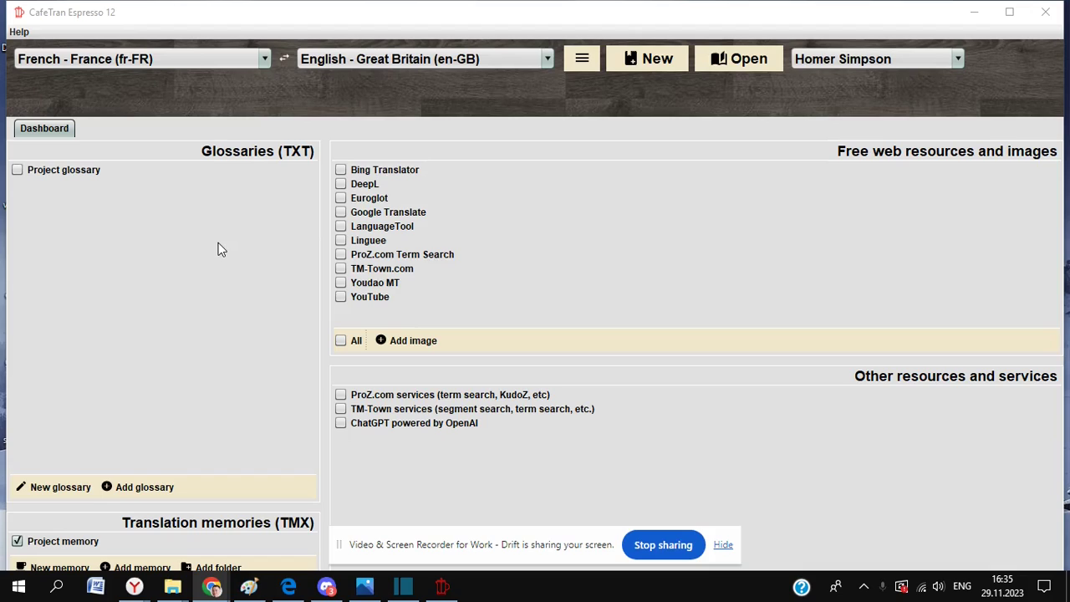
Maximize CafeTran, keep French (France) to English (Great Britain) as the language pair, and start a new project
{"action": "left_click", "coordinate": [1009, 14]}
{"action": "left_click", "coordinate": [260, 53]}
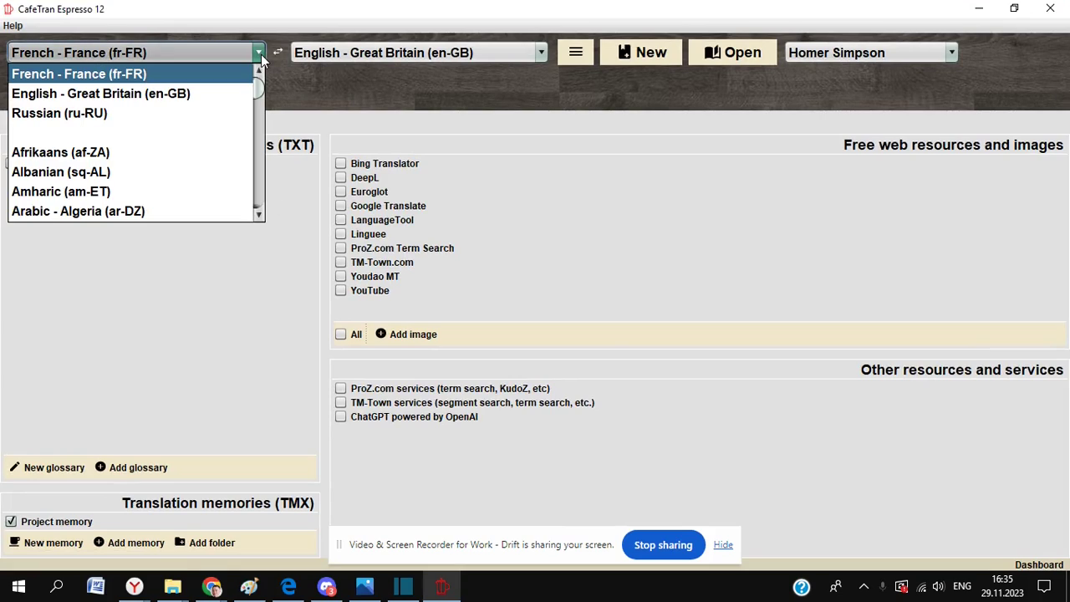
{"action": "left_click", "coordinate": [222, 76]}
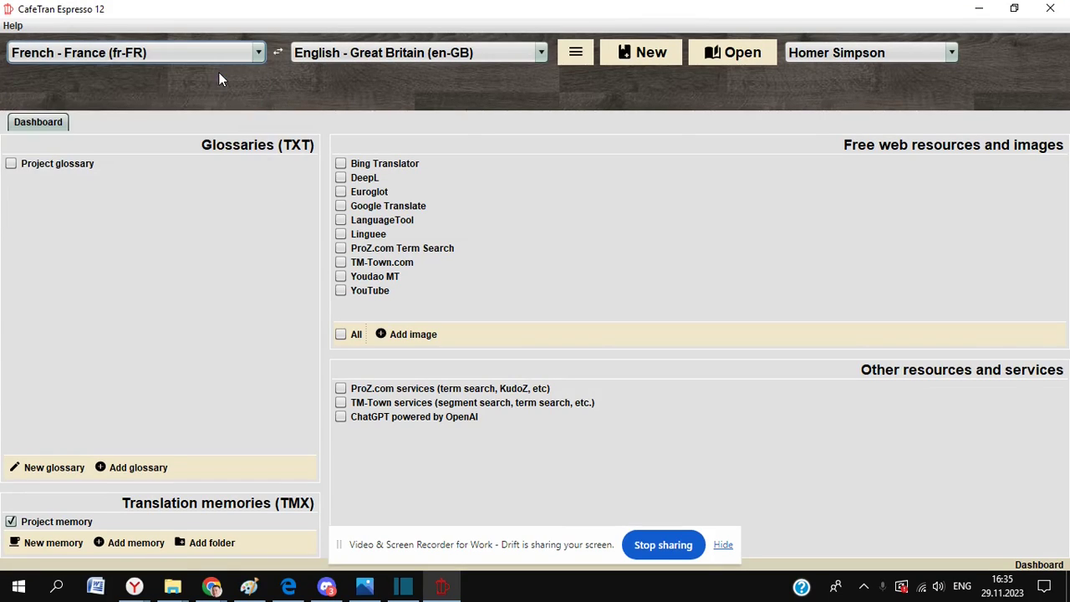
{"action": "left_click", "coordinate": [431, 55]}
{"action": "left_click", "coordinate": [423, 73]}
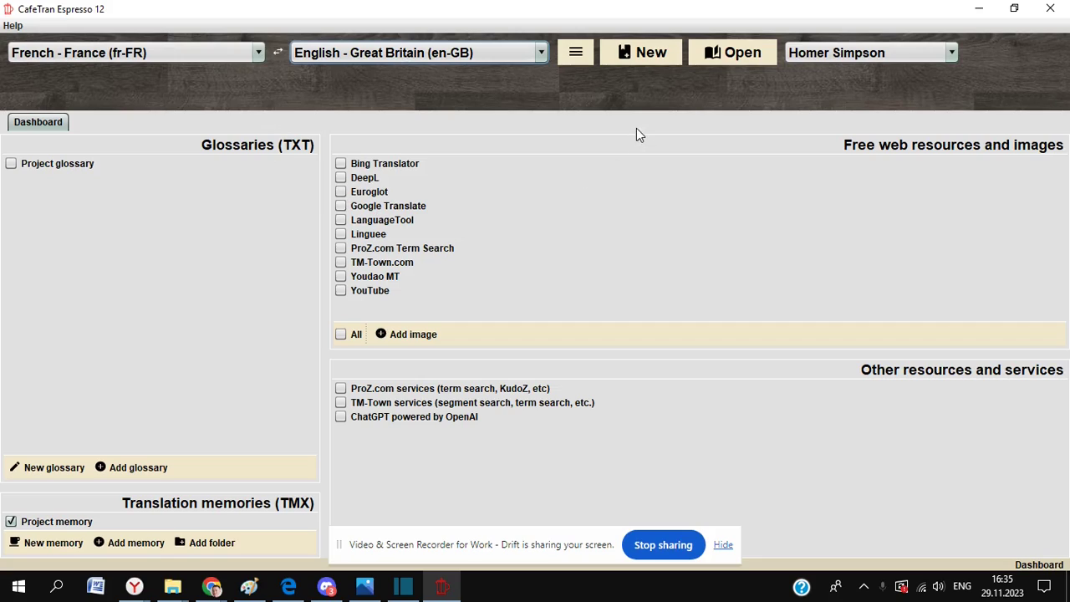
{"action": "left_click", "coordinate": [646, 52]}
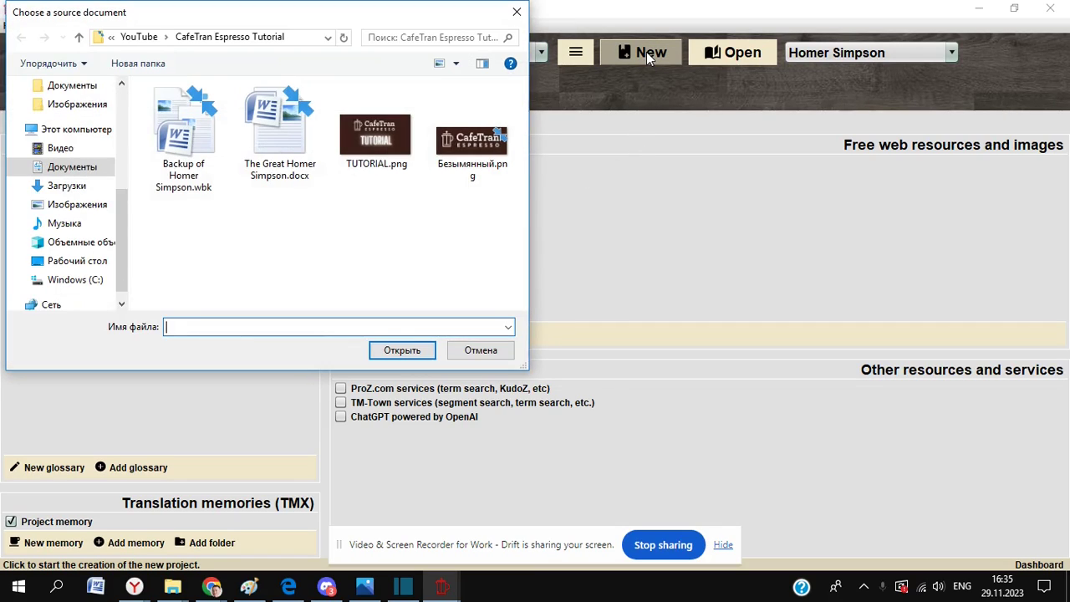
Choose The Great Homer Simpson.docx as the new project's source document
{"action": "left_click", "coordinate": [283, 139]}
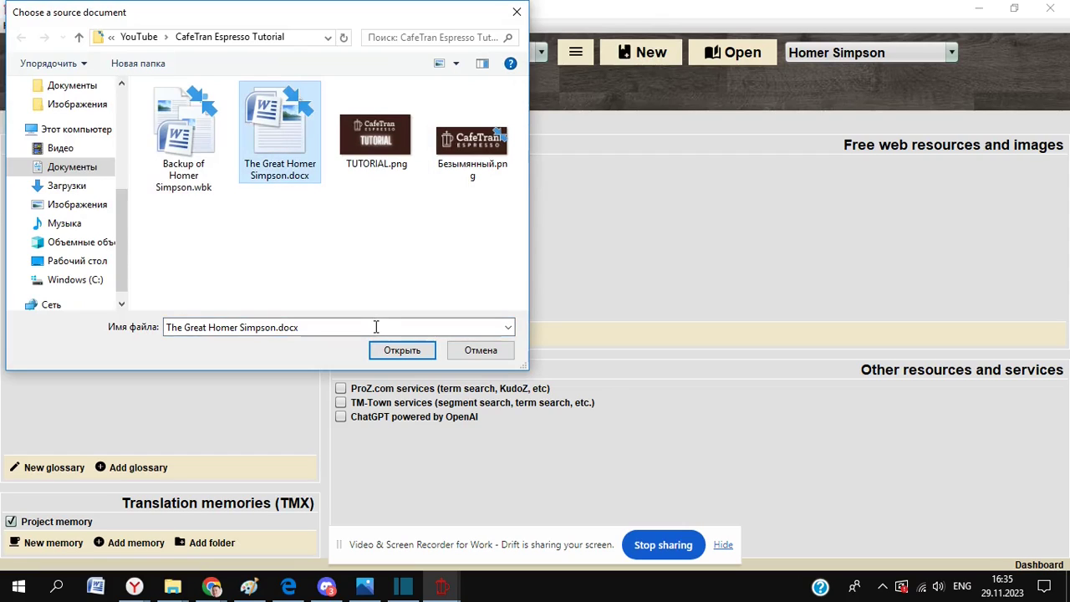
{"action": "left_click", "coordinate": [403, 353]}
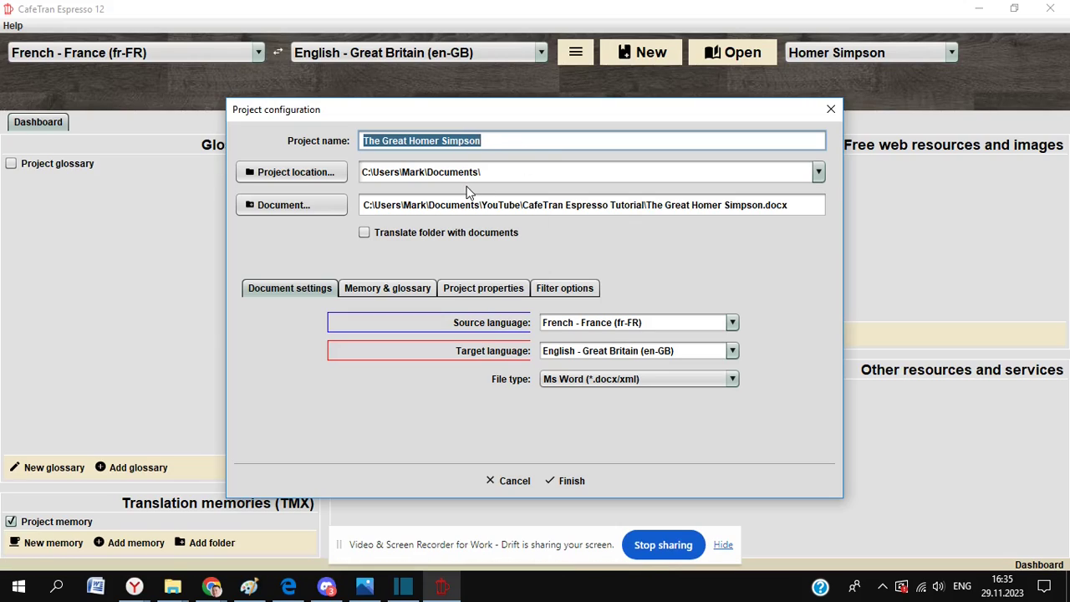
Review the Memory & glossary, Project properties and Filter options tabs, then finish the project setup
{"action": "left_click", "coordinate": [395, 288]}
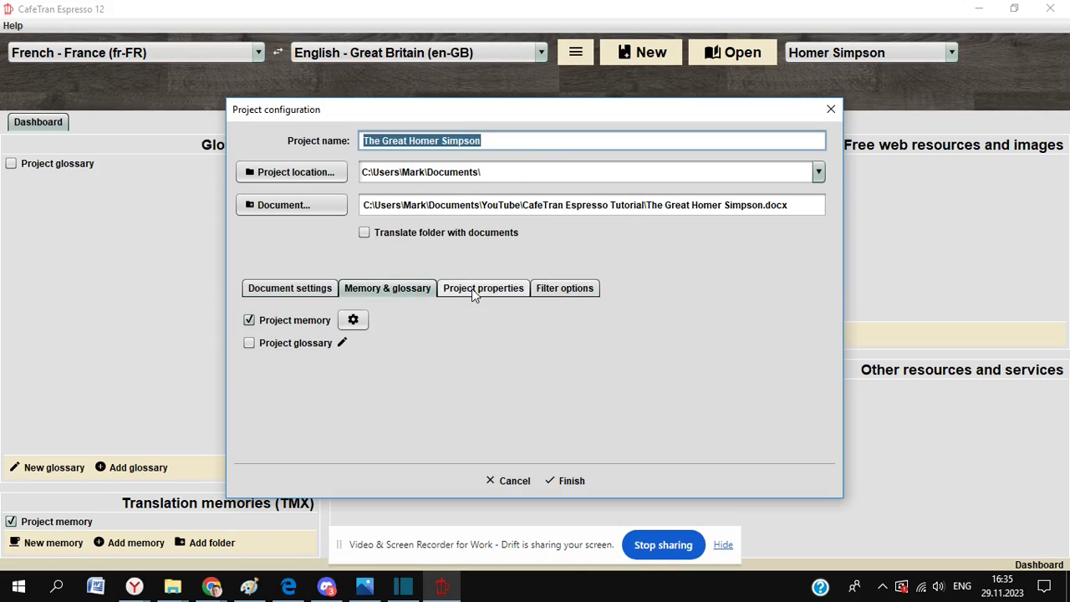
{"action": "left_click", "coordinate": [471, 289]}
{"action": "left_click", "coordinate": [390, 290]}
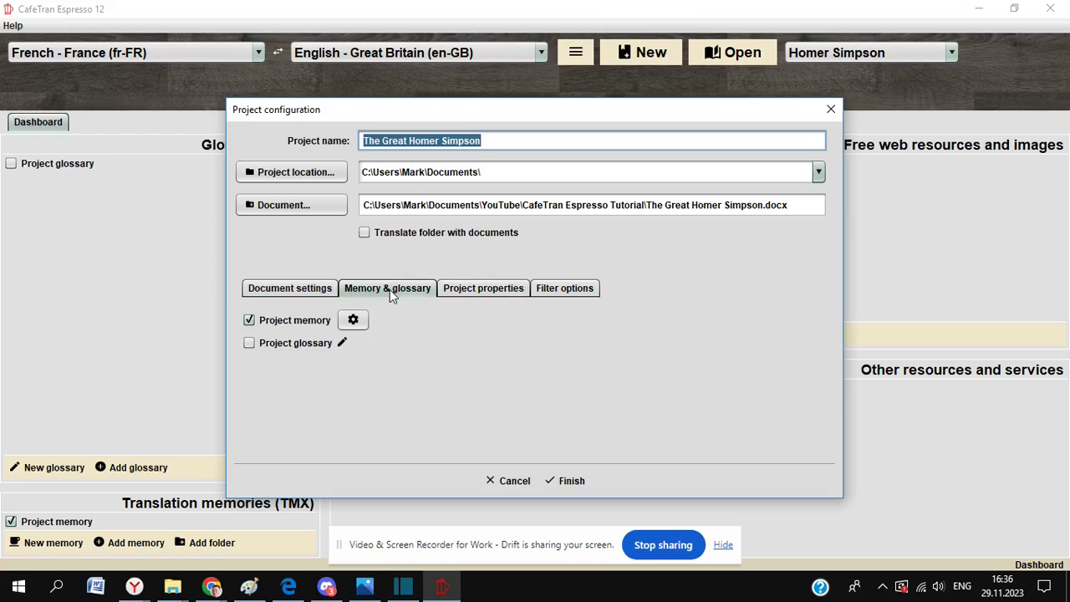
{"action": "left_click", "coordinate": [574, 288]}
{"action": "left_click", "coordinate": [308, 290]}
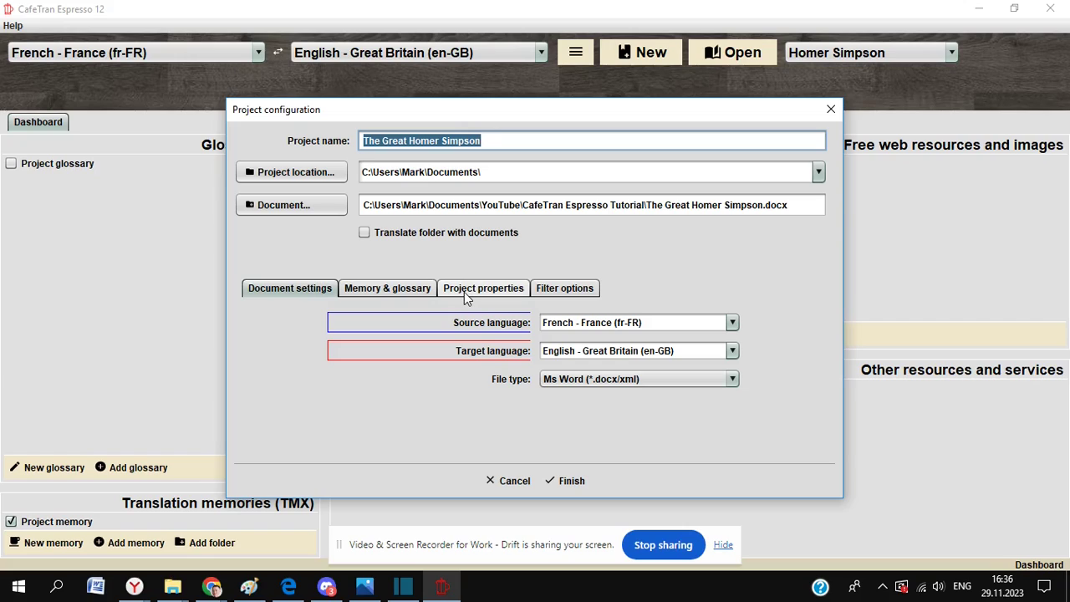
{"action": "left_click", "coordinate": [554, 482]}
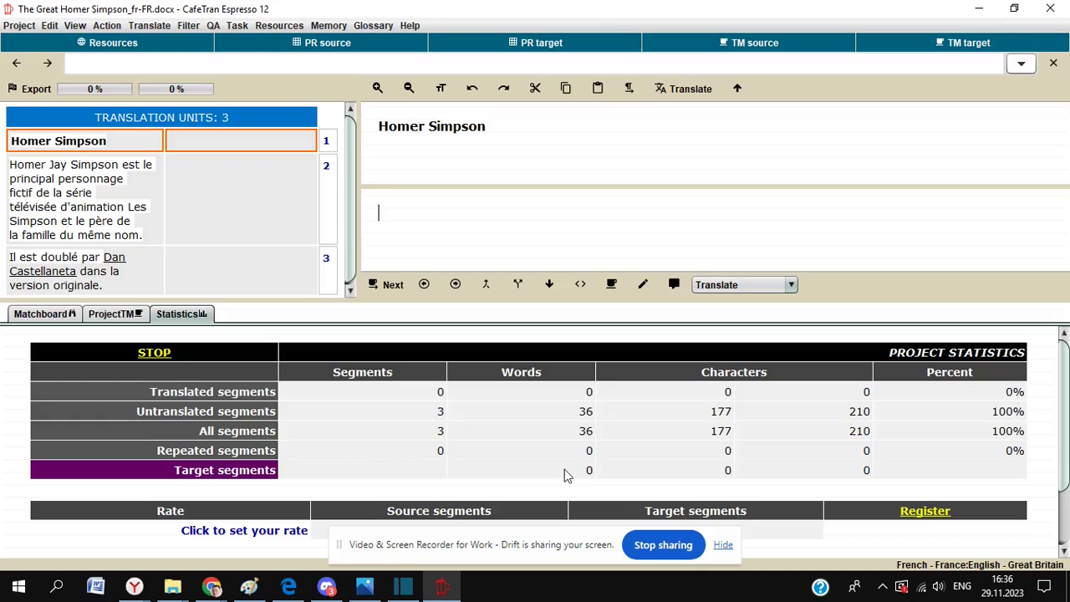
Enter 'Homer Simpson' as the title unit's translation and confirm it
{"action": "scroll", "coordinate": [260, 225], "scroll_direction": "down", "scroll_amount": 1}
{"action": "type", "text": "Homer "}
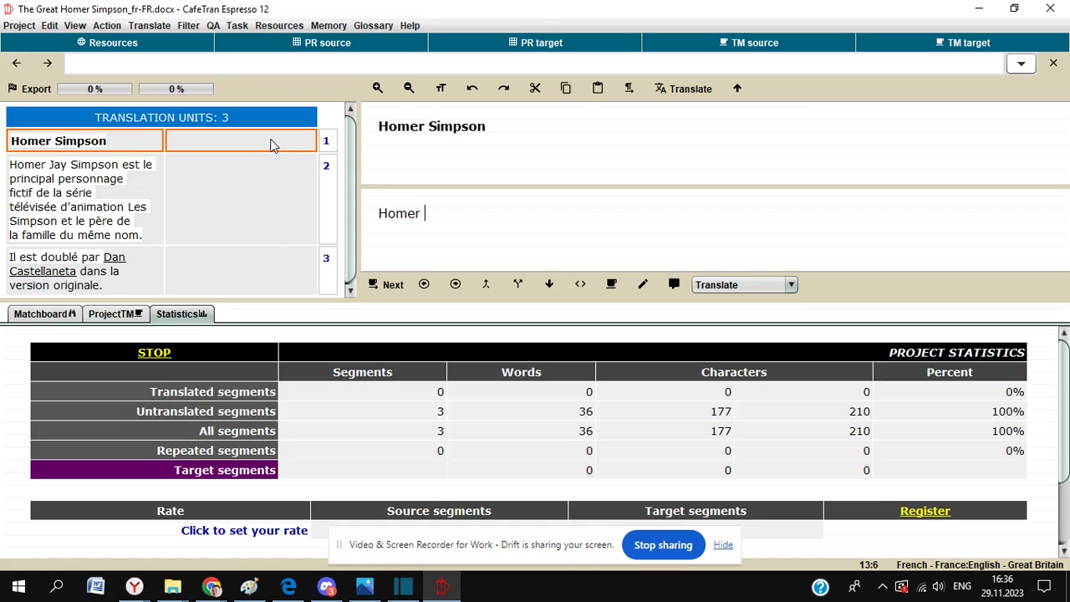
{"action": "type", "text": "Simpson"}
{"action": "key", "text": "alt+Return"}
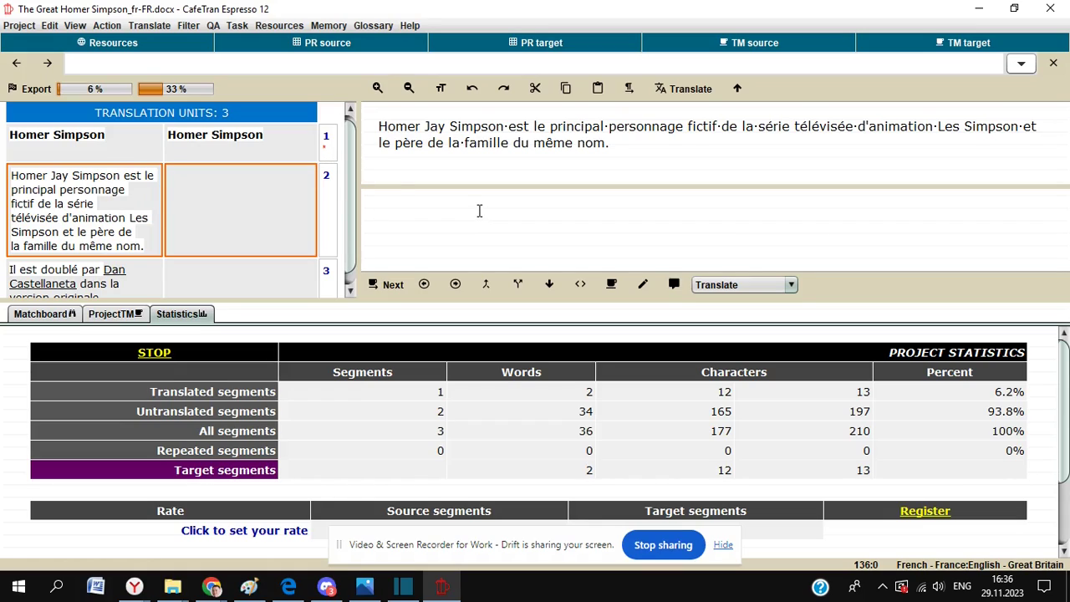
Translate unit 2 as 'Homer Jay Simpson is the main character in the animated TV series The Simpsons…' and confirm it
{"action": "type", "text": "Homer Jay Simpson"}
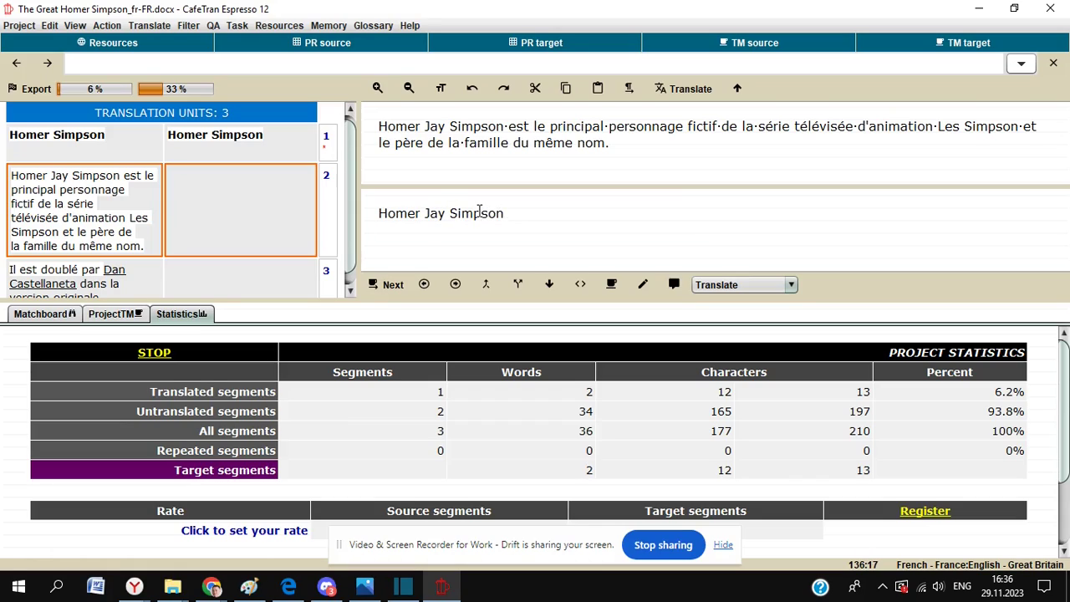
{"action": "type", "text": " is the main charactr"}
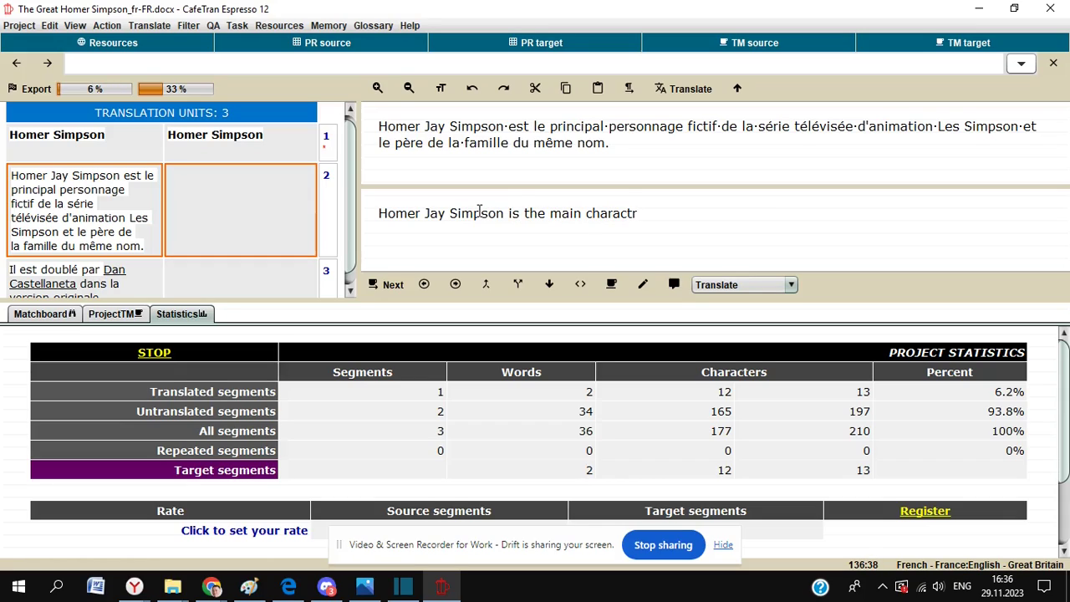
{"action": "key", "text": "BackSpace"}
{"action": "type", "text": "er in the animated "}
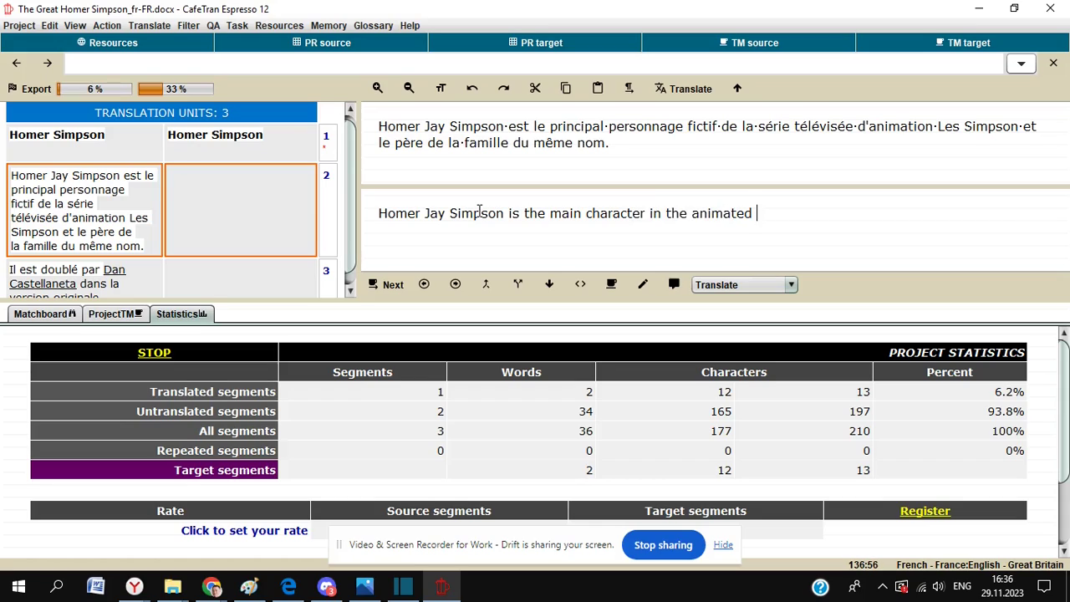
{"action": "type", "text": "TV series The Sim"}
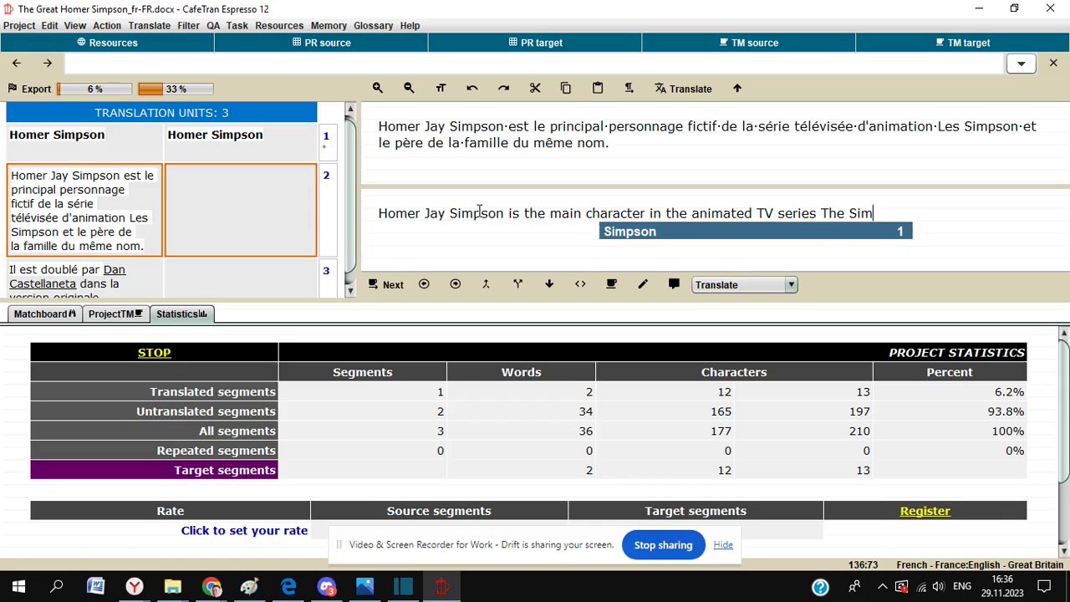
{"action": "type", "text": "psons and "}
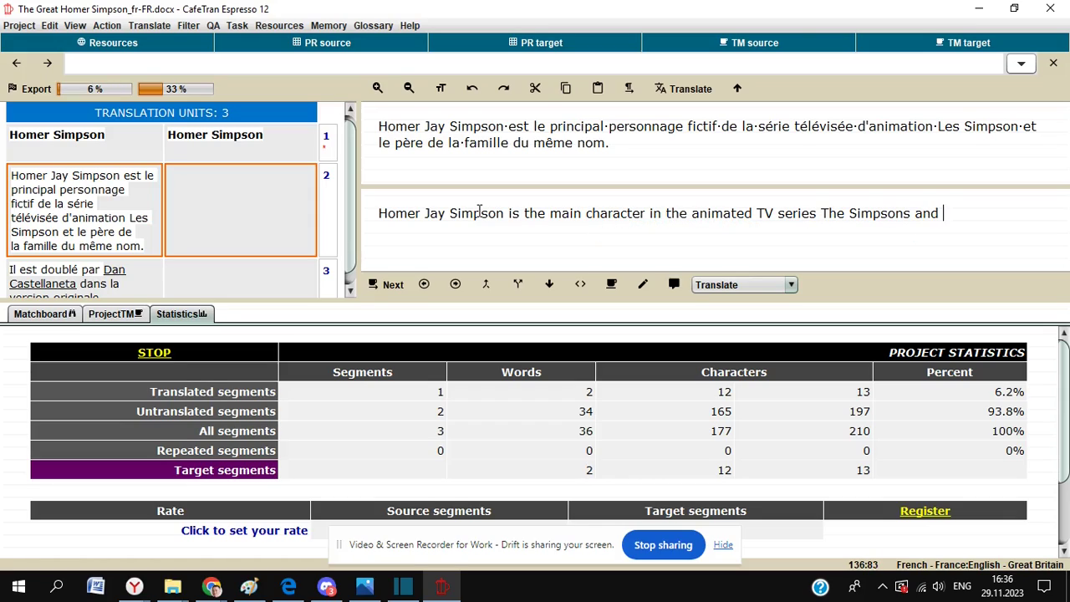
{"action": "type", "text": "is the father of the fam"}
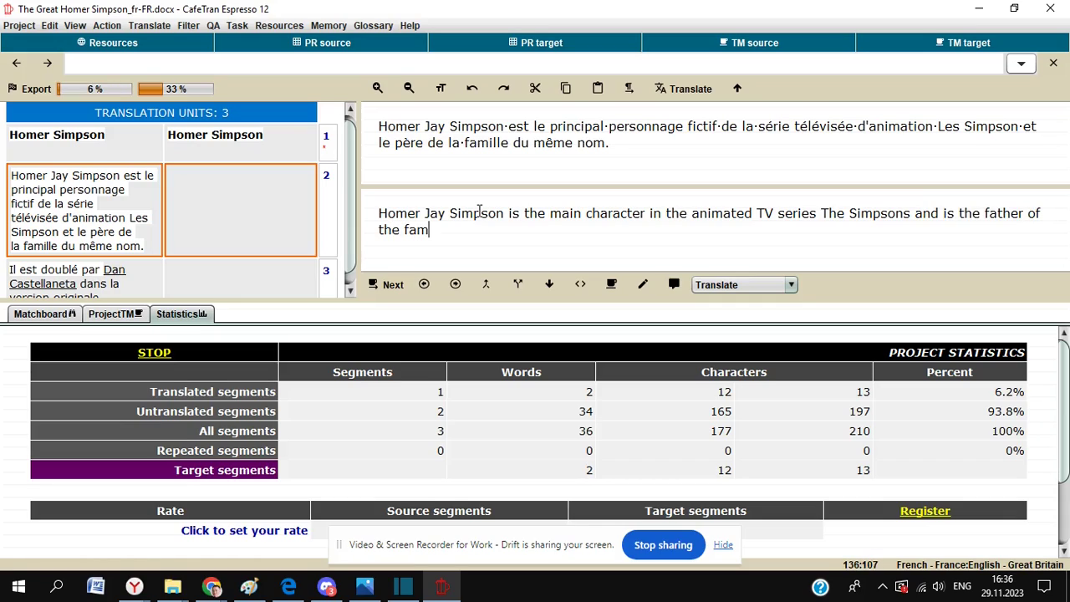
{"action": "type", "text": "ily of the same name"}
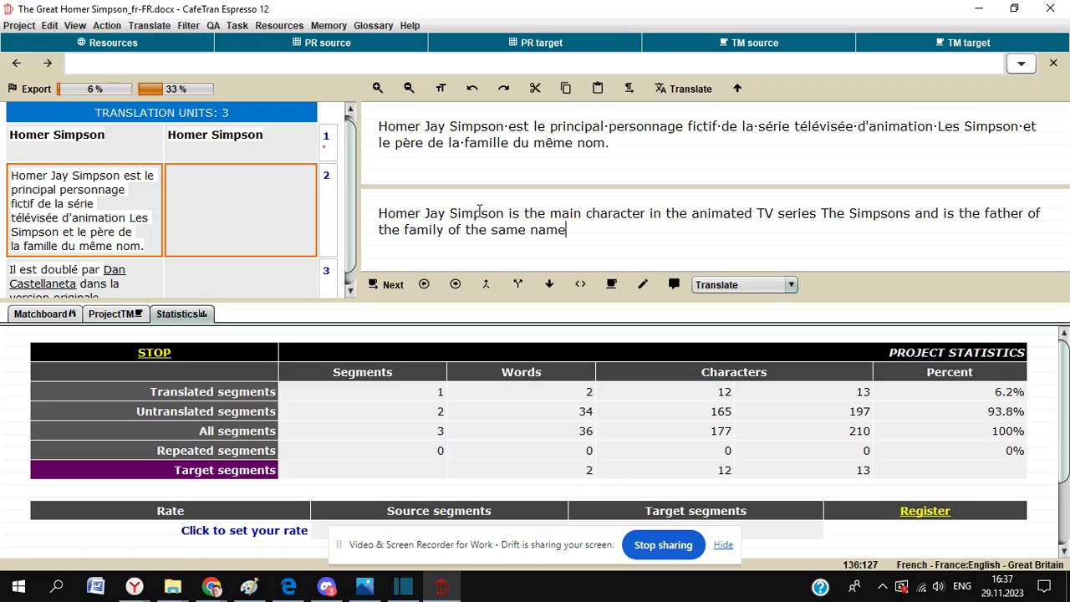
{"action": "type", "text": "."}
{"action": "key", "text": "Return"}
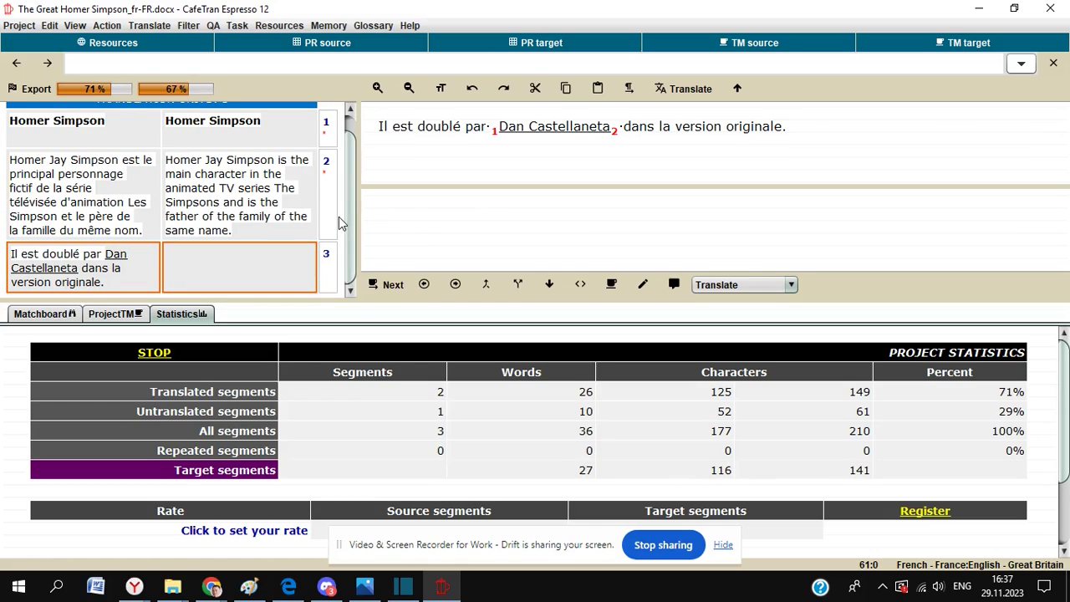
{"action": "left_click", "coordinate": [417, 219]}
Type 'He is voiced by' and wrap 'Dan Castellaneta' in tags 1 and 2
{"action": "type", "text": "H"}
{"action": "key", "text": "BackSpace"}
{"action": "type", "text": "He is voiced by"}
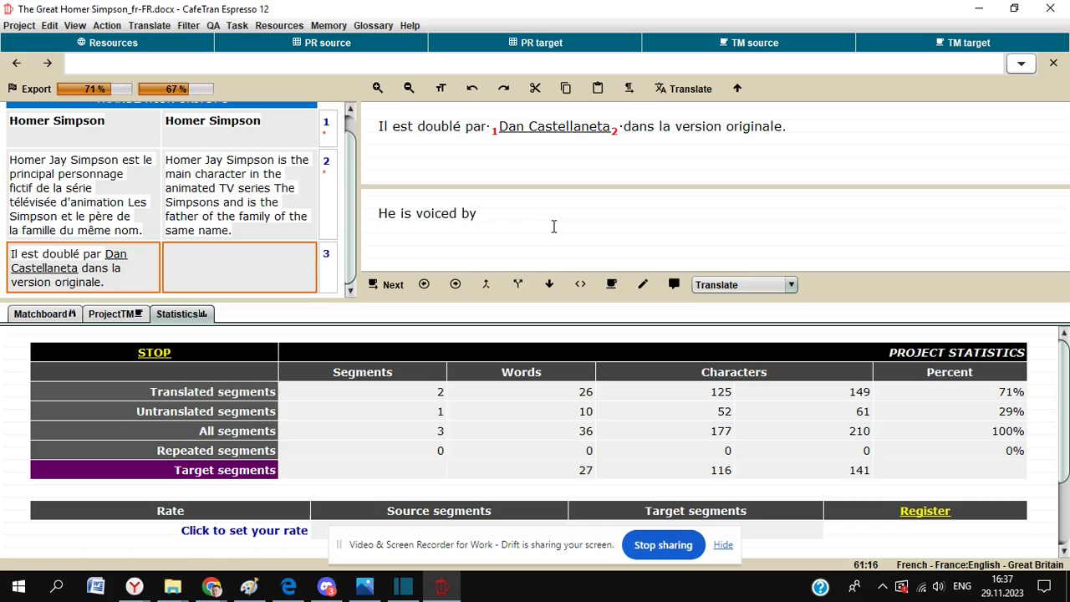
{"action": "type", "text": "1"}
{"action": "key", "text": "ctrl+alt+t"}
{"action": "type", "text": "Dan Castellaneta"}
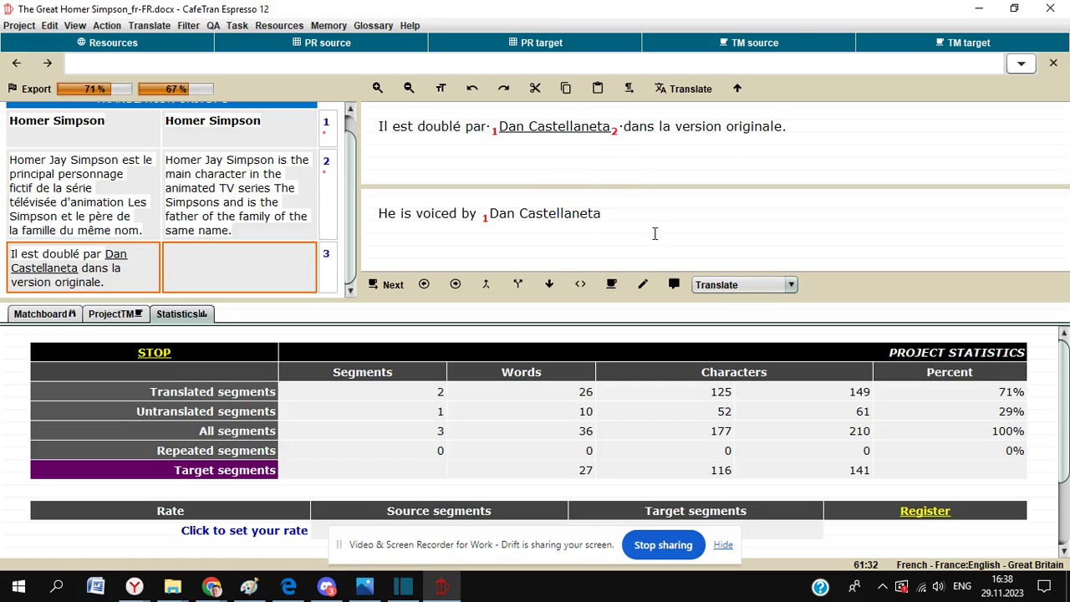
{"action": "key", "text": "F8"}
Complete the sentence with 'in the original version.' and confirm the third unit
{"action": "type", "text": "in the"}
{"action": "key", "text": "Left"}
{"action": "key", "text": "Left"}
{"action": "key", "text": "Left"}
{"action": "key", "text": "Left"}
{"action": "key", "text": "Left"}
{"action": "key", "text": "Left"}
{"action": "key", "text": "Right"}
{"action": "key", "text": "Right"}
{"action": "key", "text": "Right"}
{"action": "key", "text": "Right"}
{"action": "key", "text": "Right"}
{"action": "key", "text": "Right"}
{"action": "type", "text": "orgin"}
{"action": "key", "text": "BackSpace"}
{"action": "key", "text": "BackSpace"}
{"action": "key", "text": "BackSpace"}
{"action": "type", "text": "iginal version"}
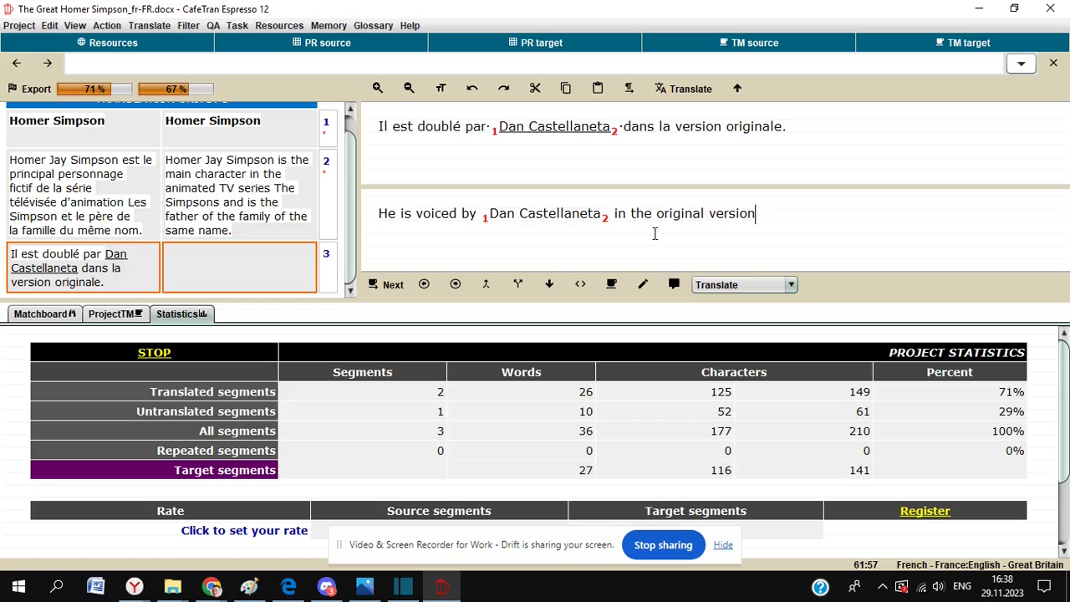
{"action": "type", "text": "."}
{"action": "key", "text": "Return"}
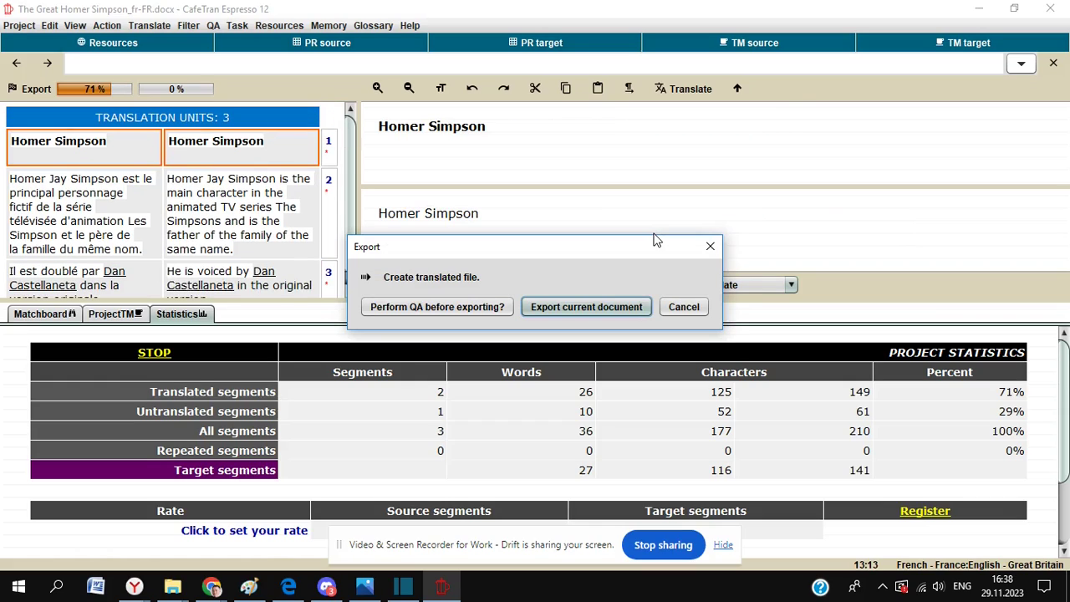
Export the current document and save it as The Great Homer Simpson_en-GB.docx
{"action": "left_click", "coordinate": [598, 308]}
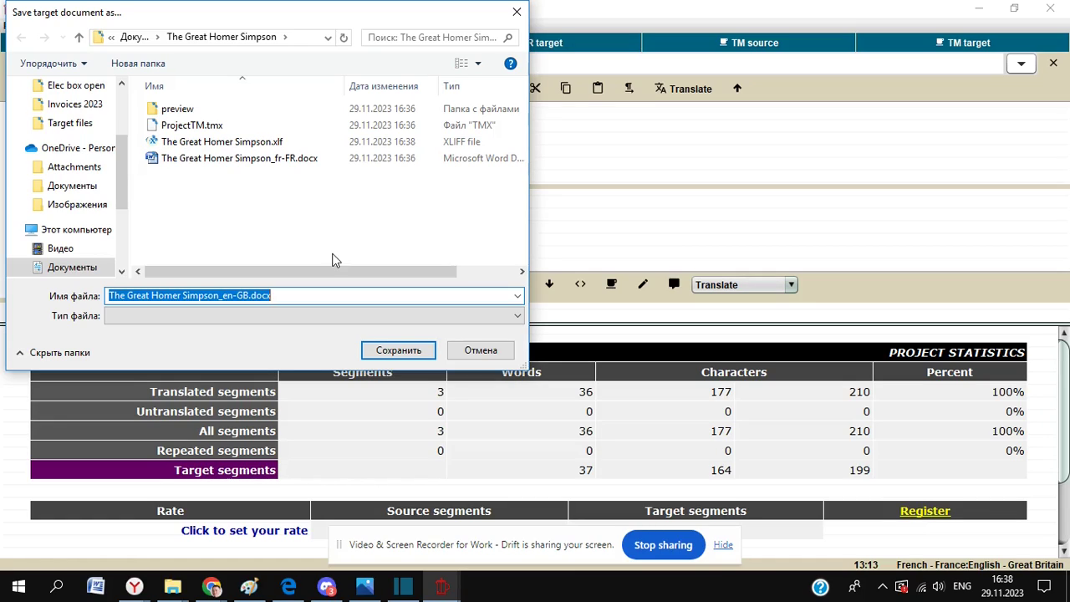
{"action": "left_click", "coordinate": [398, 351]}
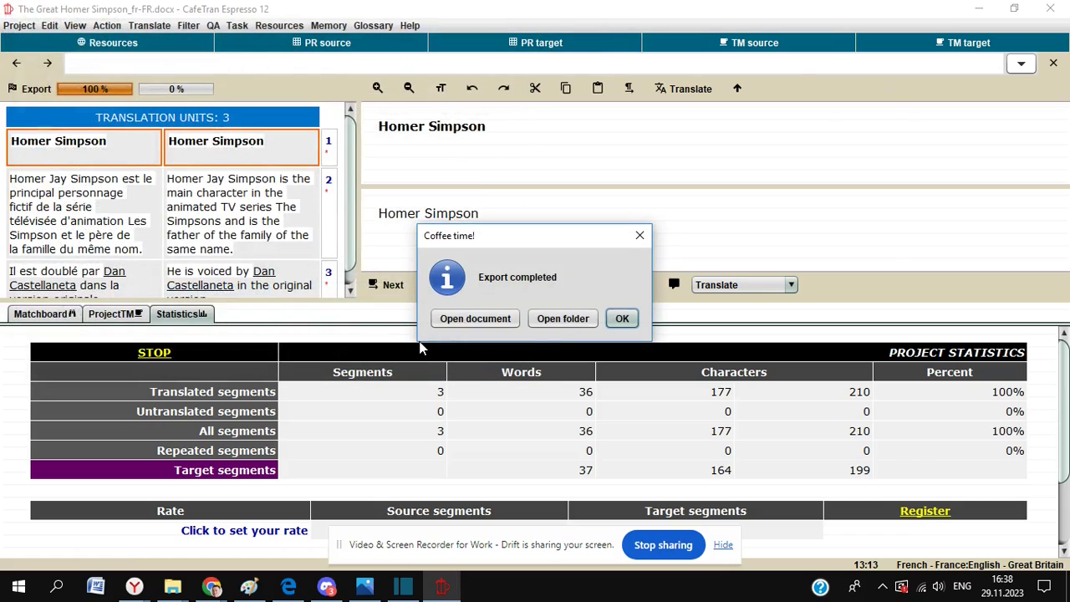
Open the exported The Great Homer Simpson_en-GB.docx in Word
{"action": "left_click", "coordinate": [504, 321]}
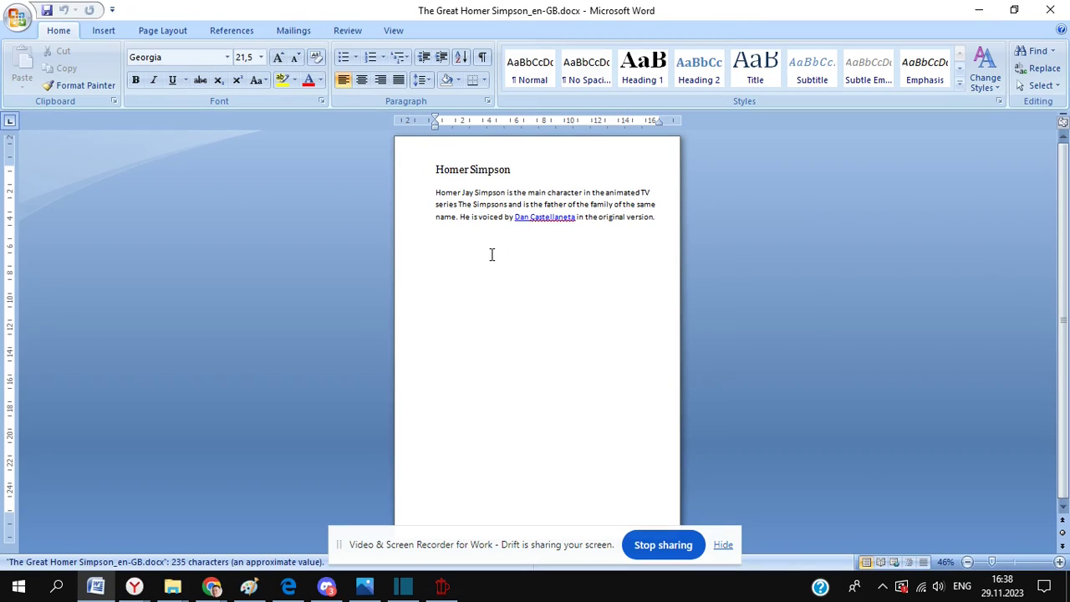
Minimize Word to return to the fully translated Homer Simpson project in CafeTran
{"action": "left_click", "coordinate": [978, 10]}
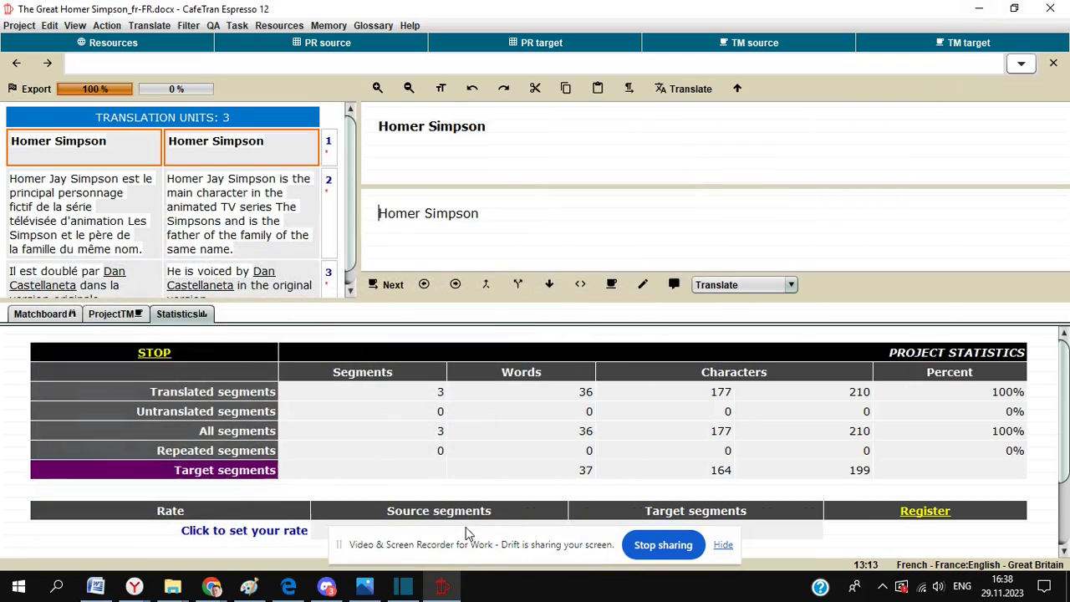